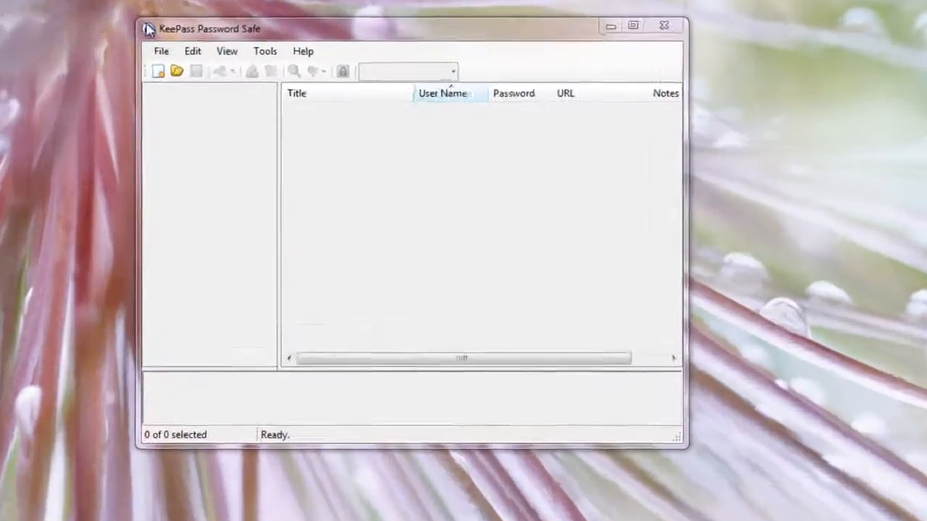
# Step: Create a new password database file named testdatabase in the C:\kp folder
pyautogui.click(271, 86)
pyautogui.click(146, 59)
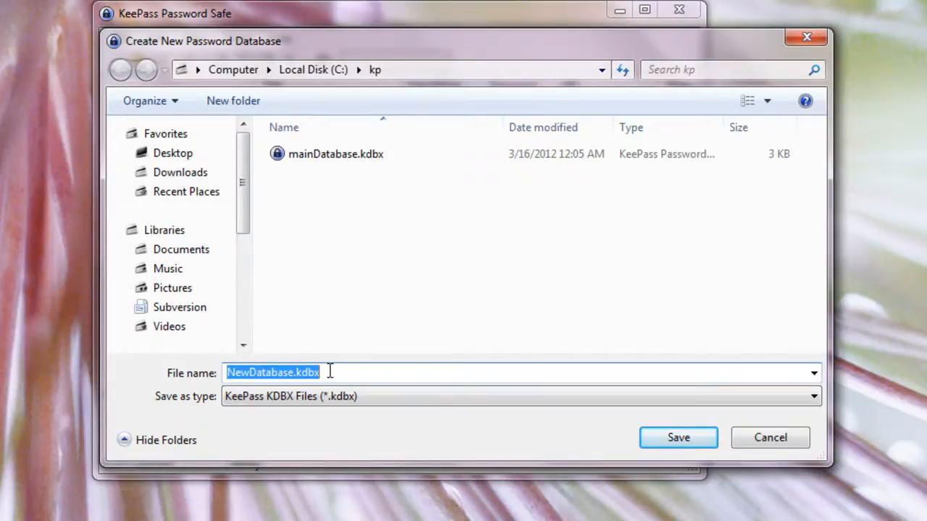
pyautogui.click(427, 71)
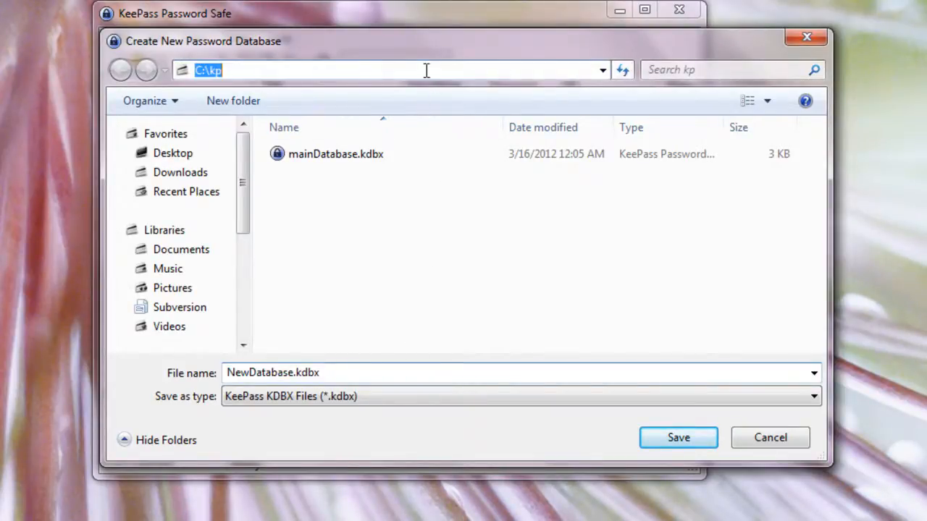
pyautogui.click(237, 69)
pyautogui.click(318, 208)
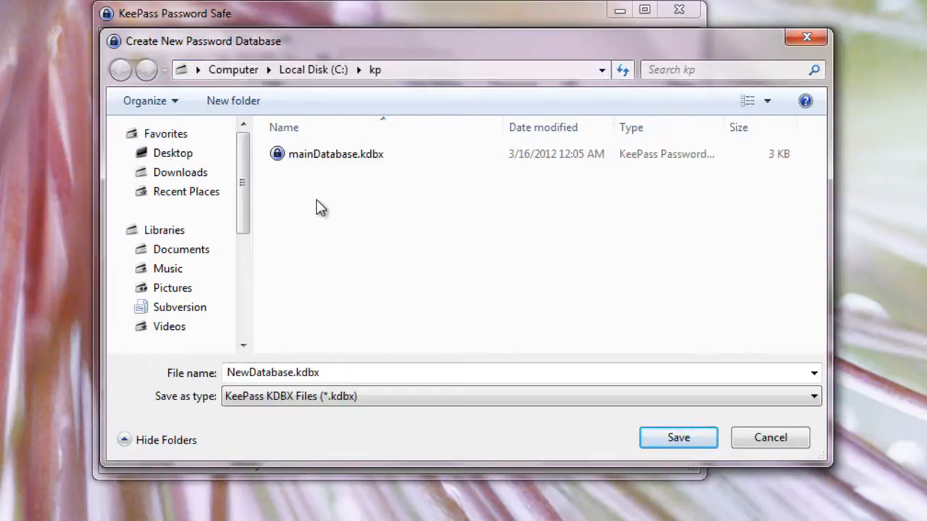
pyautogui.click(351, 373)
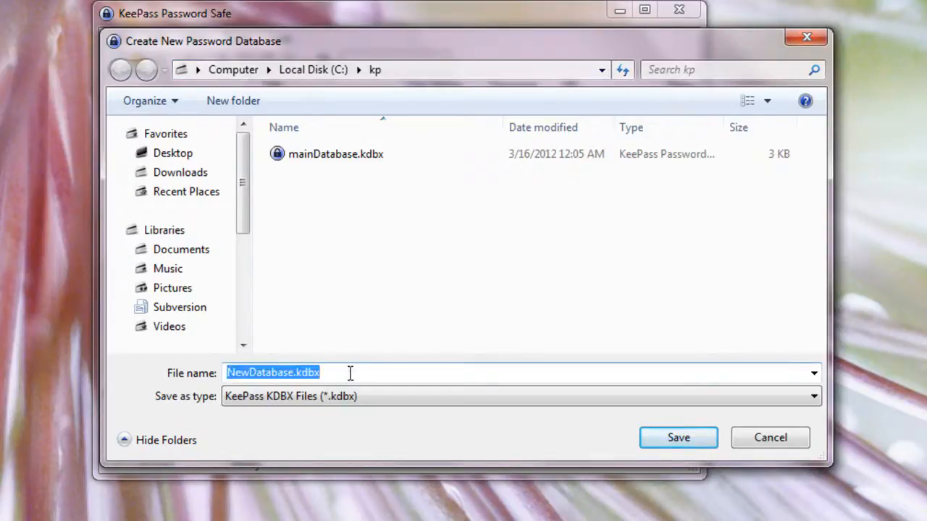
pyautogui.write('testdataba')
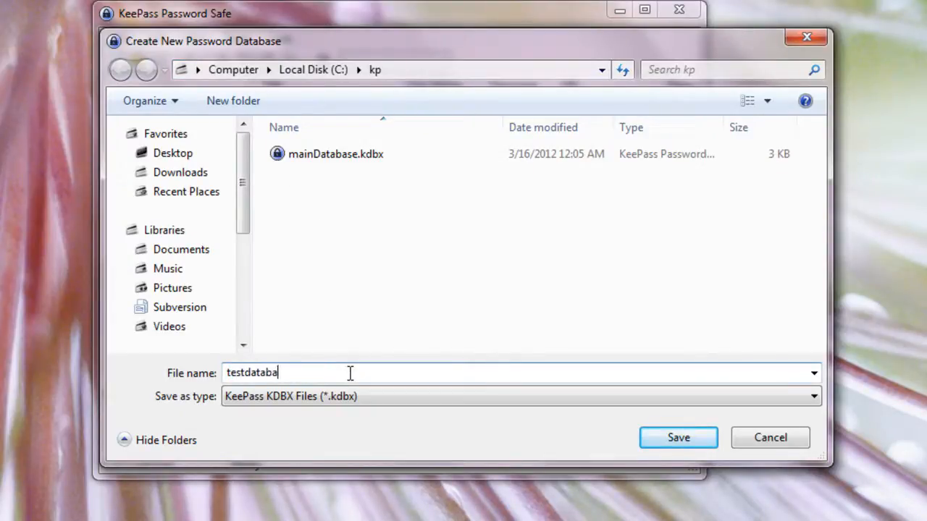
pyautogui.write('se')
pyautogui.press('Return')
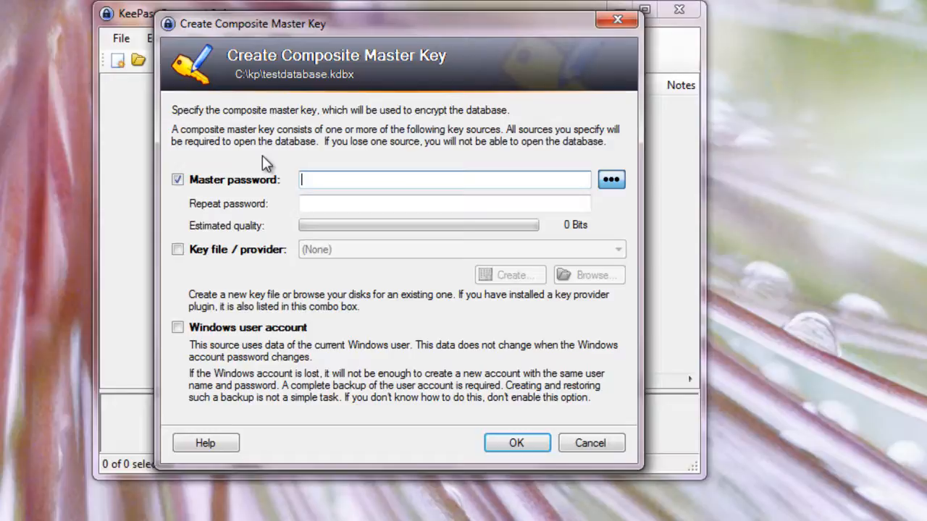
# Step: Enter and repeat the master password as the database's only key source, and accept the composite master key
pyautogui.write('12345')
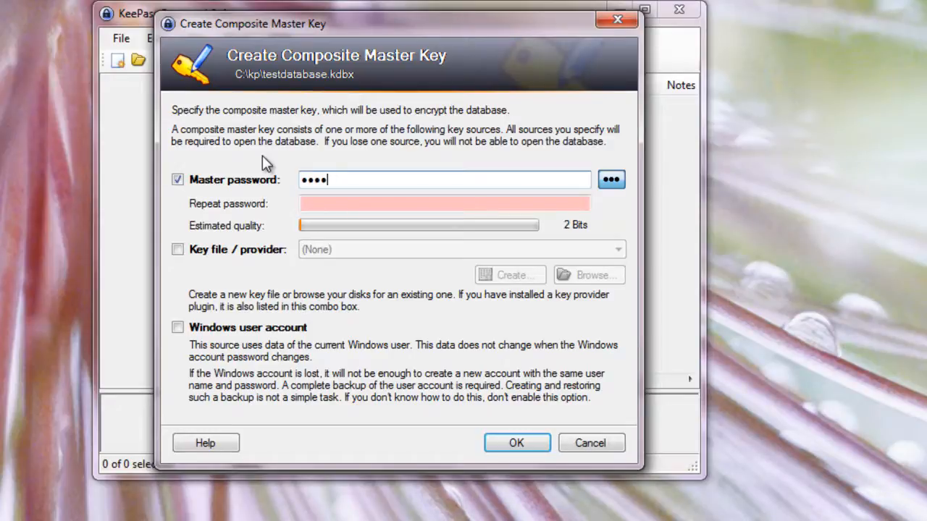
pyautogui.click(369, 203)
pyautogui.write('12345')
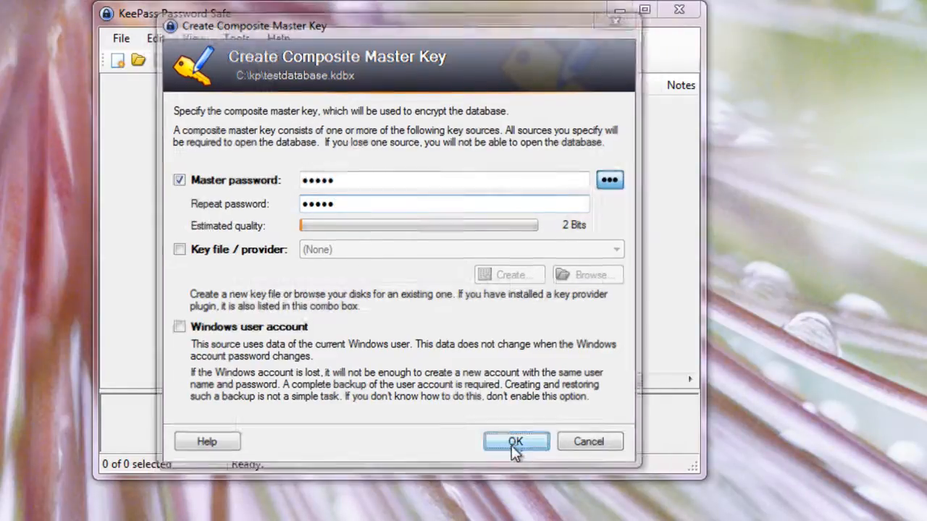
pyautogui.click(515, 445)
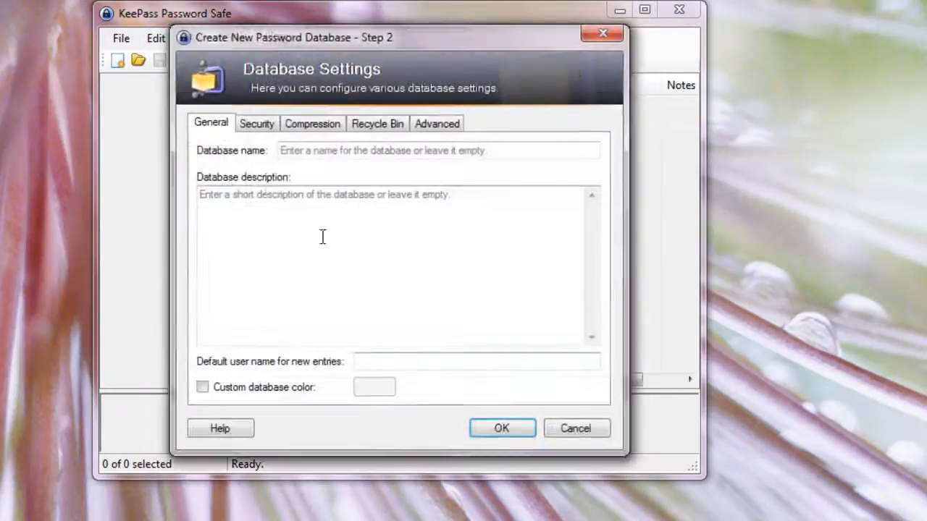
# Step: Name the database "Youtube Database", describe it as "For the video.", and accept the database settings
pyautogui.click(288, 158)
pyautogui.click(262, 197)
pyautogui.click(303, 152)
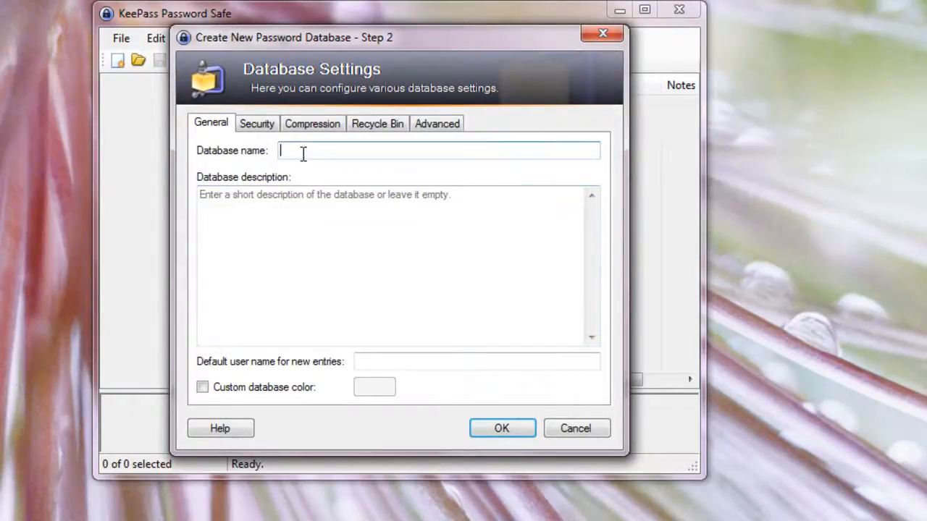
pyautogui.write('Youtube Database')
pyautogui.press('Tab')
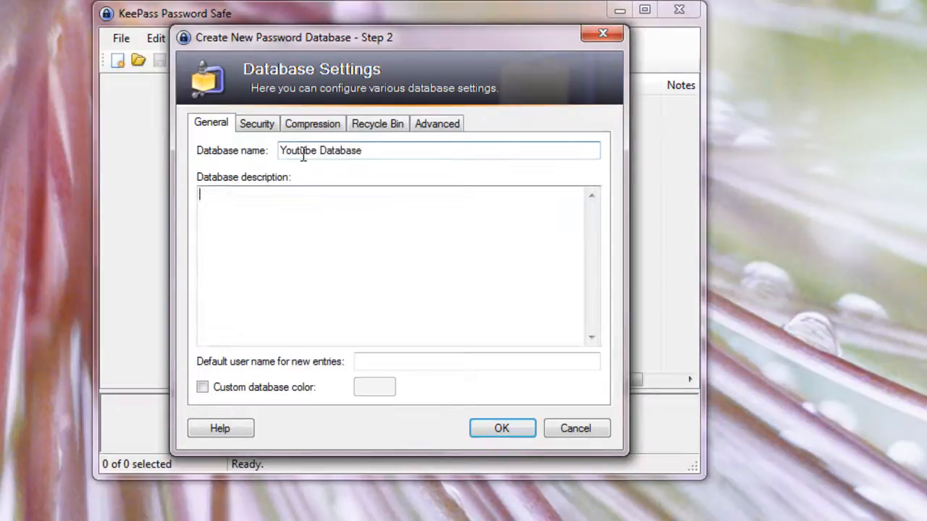
pyautogui.write('fo')
pyautogui.press('BackSpace')
pyautogui.press('BackSpace')
pyautogui.write('For')
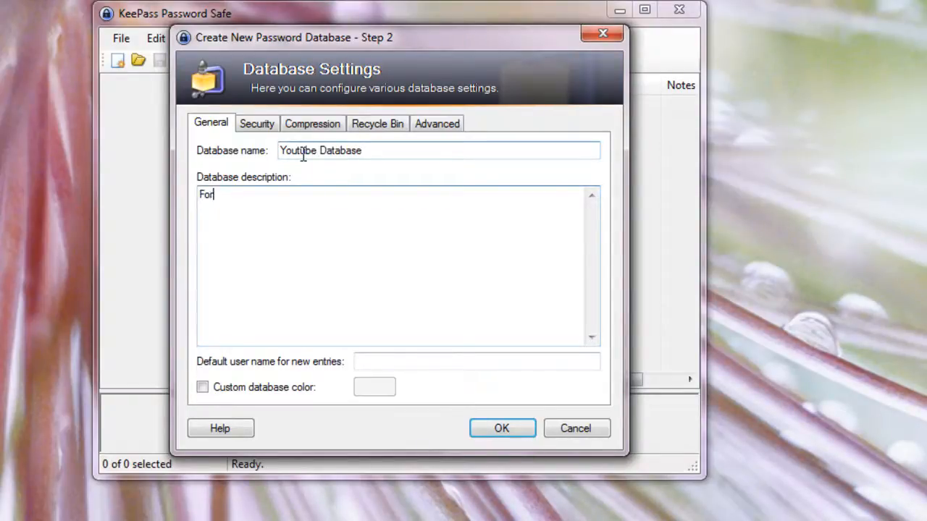
pyautogui.write(' the video .')
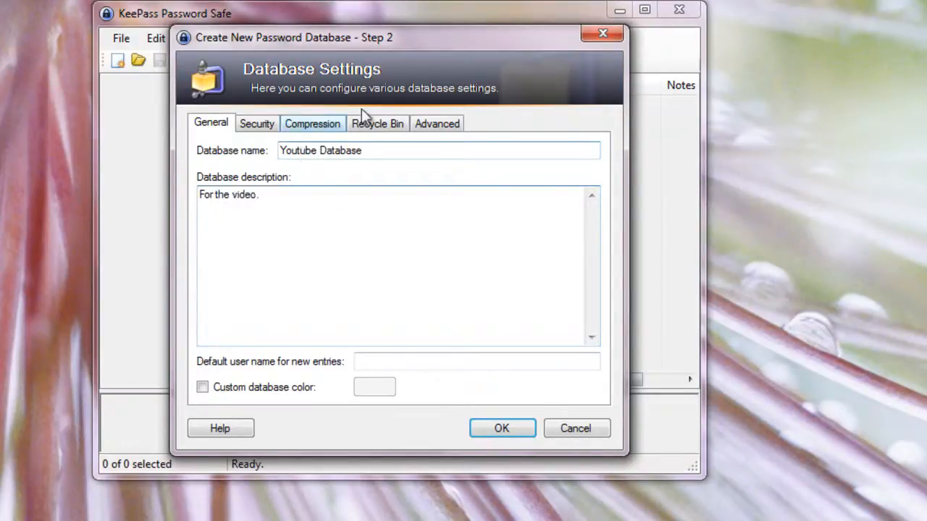
pyautogui.click(511, 431)
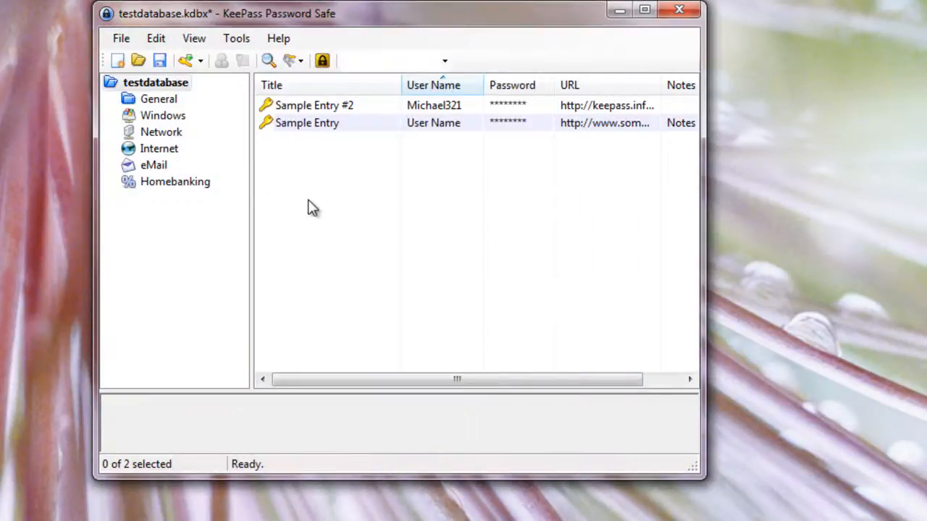
# Step: Delete both sample entries and remove them permanently from the Recycle Bin
pyautogui.moveTo(367, 214); pyautogui.dragTo(321, 108)
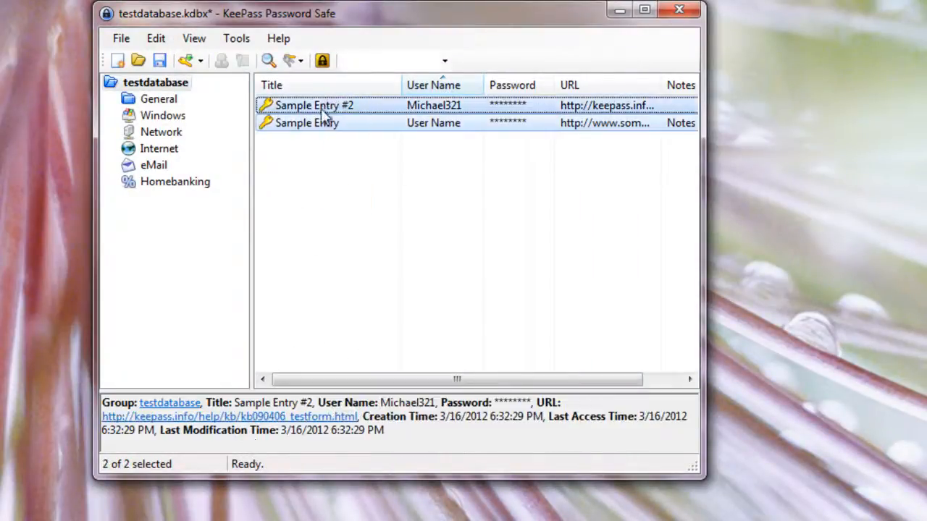
pyautogui.press('Delete')
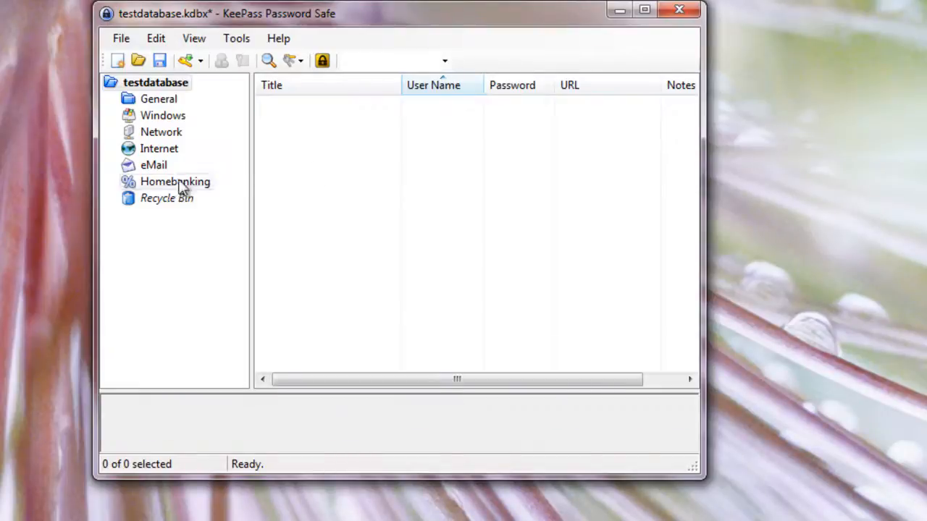
pyautogui.click(171, 198)
pyautogui.moveTo(373, 230); pyautogui.dragTo(327, 91)
pyautogui.press('Delete')
pyautogui.press('Return')
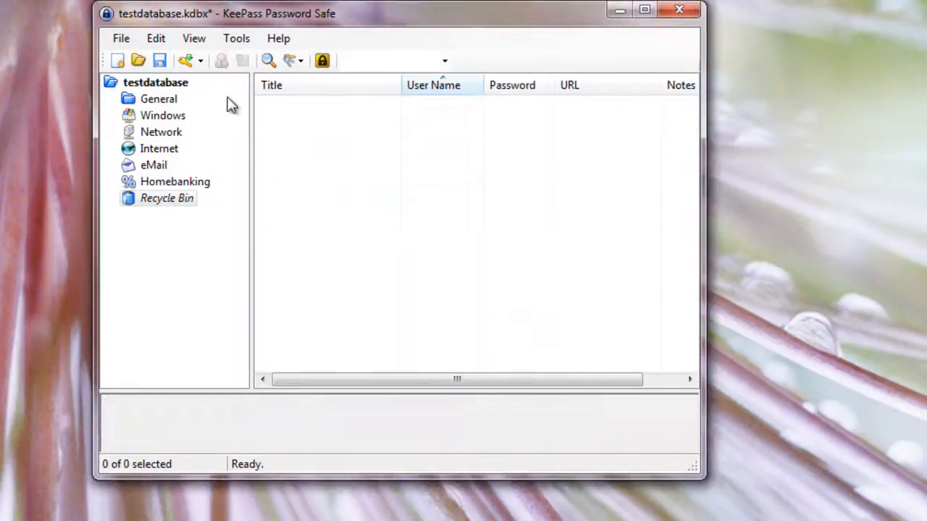
# Step: Start a new password entry in the Internet group
pyautogui.click(161, 97)
pyautogui.click(171, 148)
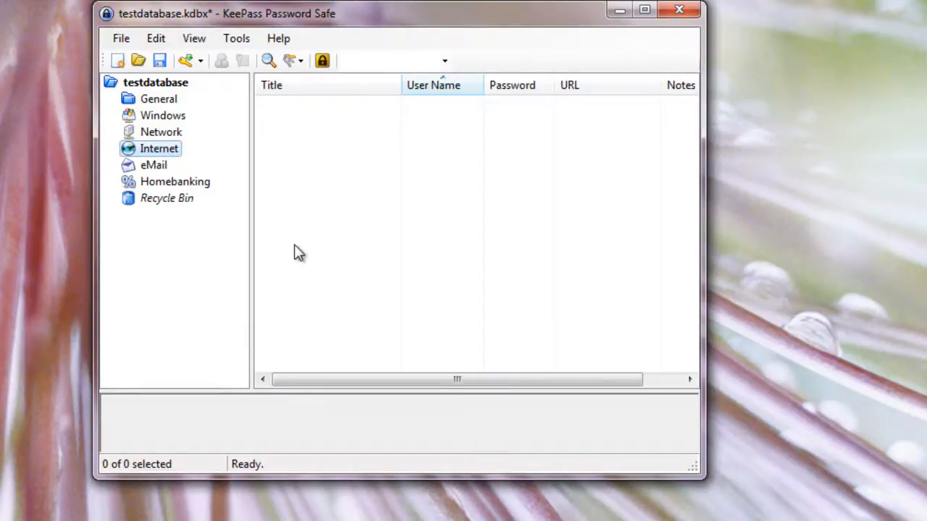
pyautogui.rightClick(309, 122)
pyautogui.click(371, 225)
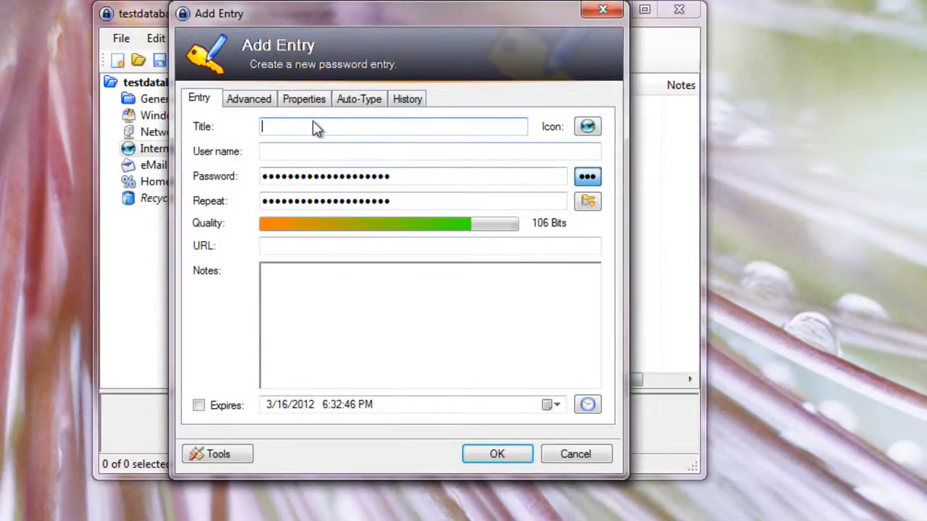
# Step: Launch Minecraft and add an auto-type association to the new entry, targeting the Minecraft Launcher window with the default keystroke sequence
pyautogui.click(360, 103)
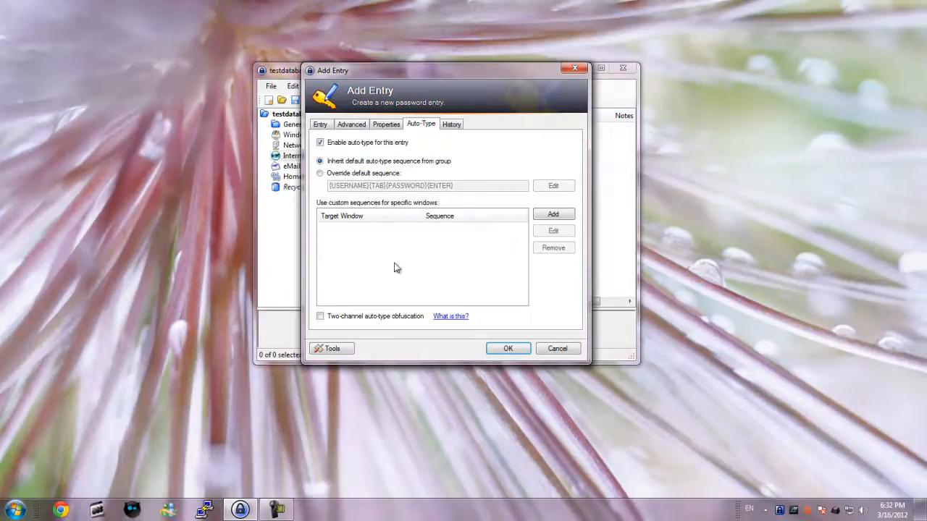
pyautogui.click(14, 509)
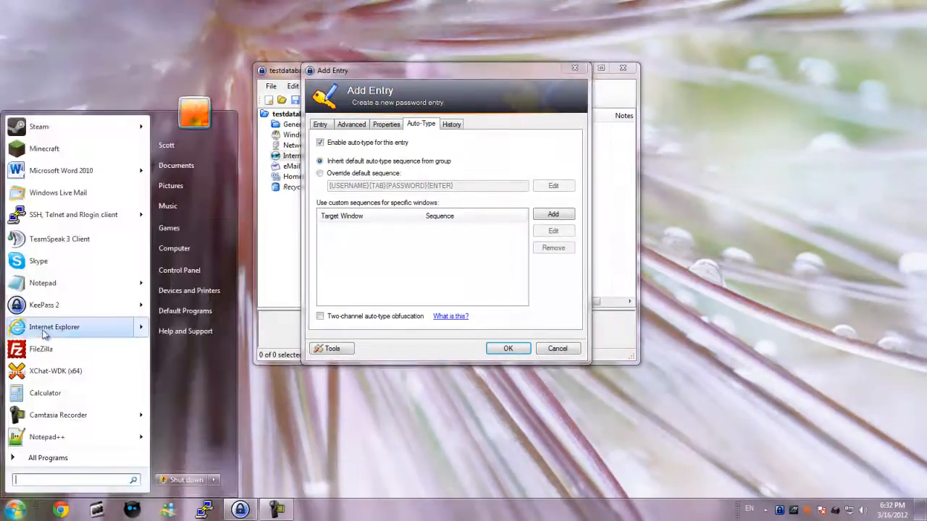
pyautogui.click(44, 149)
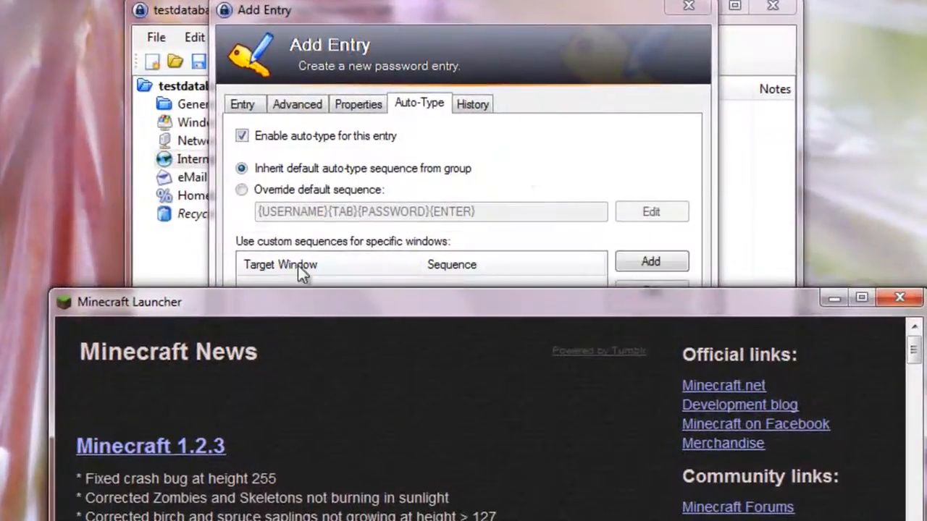
pyautogui.click(298, 265)
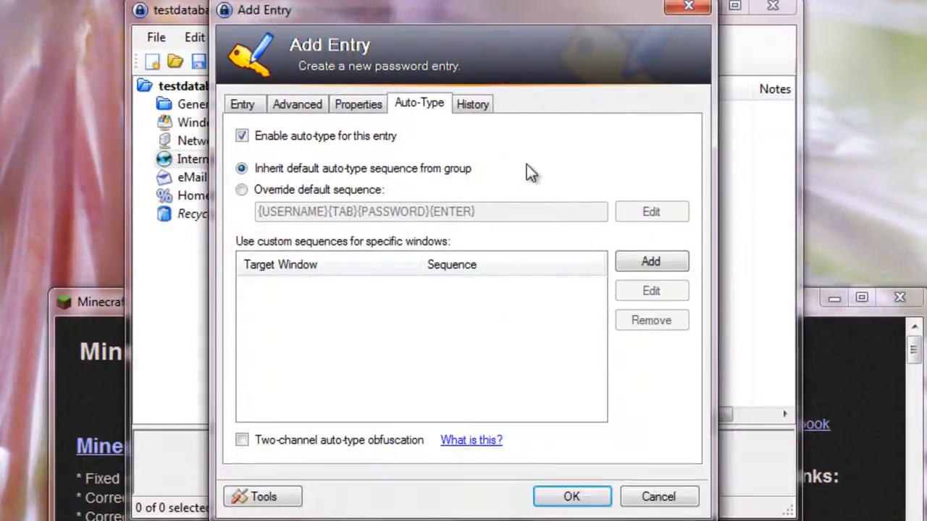
pyautogui.click(650, 262)
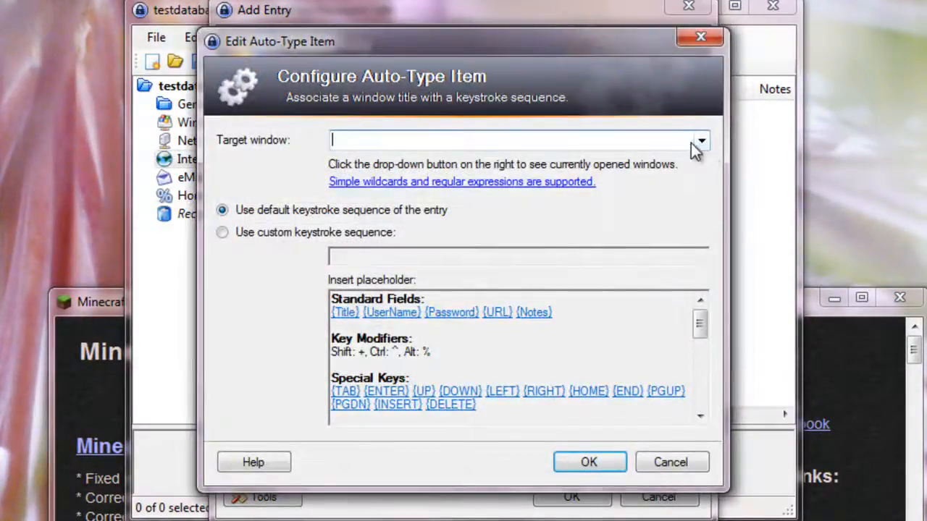
pyautogui.click(701, 141)
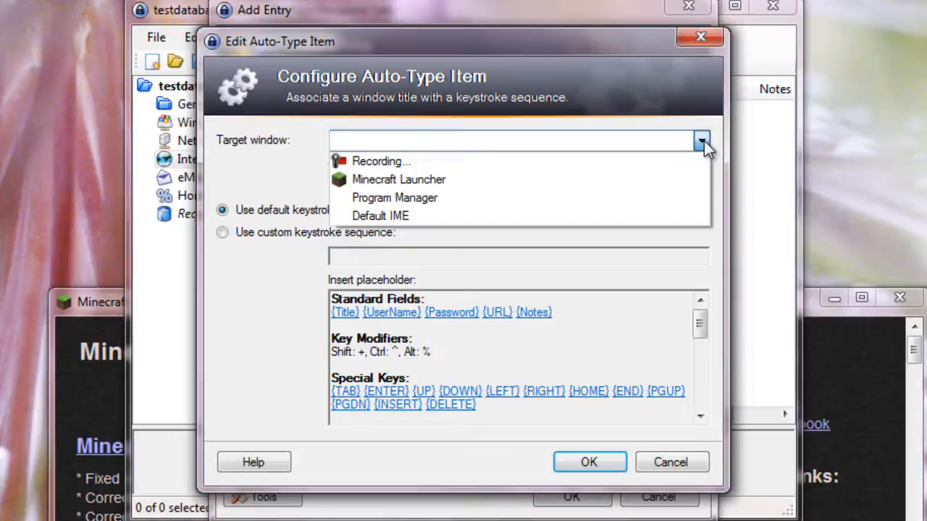
pyautogui.click(456, 180)
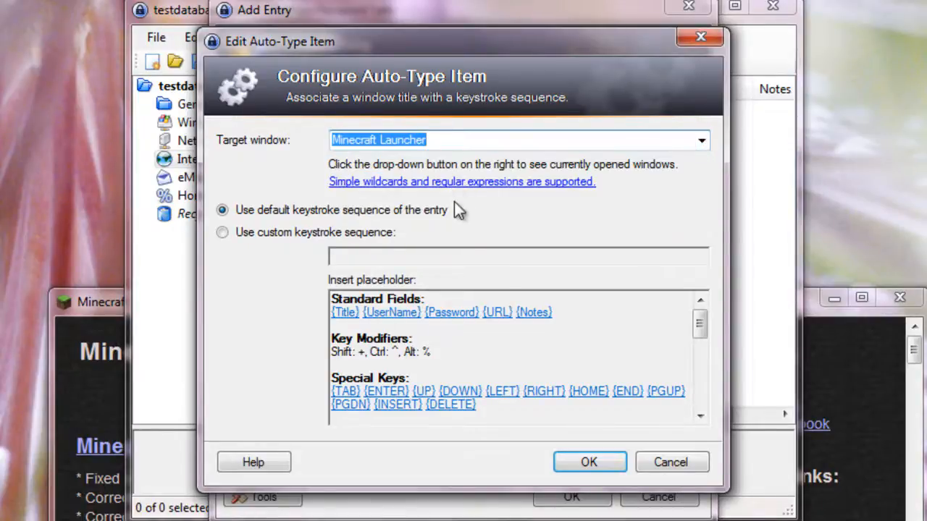
pyautogui.click(605, 460)
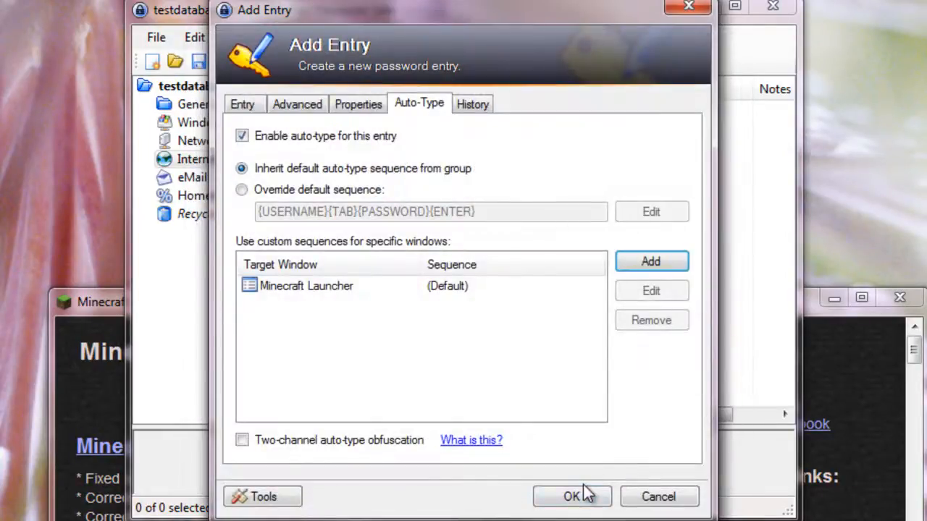
# Step: Title the entry "Minecraft" and fill in the account's user name
pyautogui.click(250, 103)
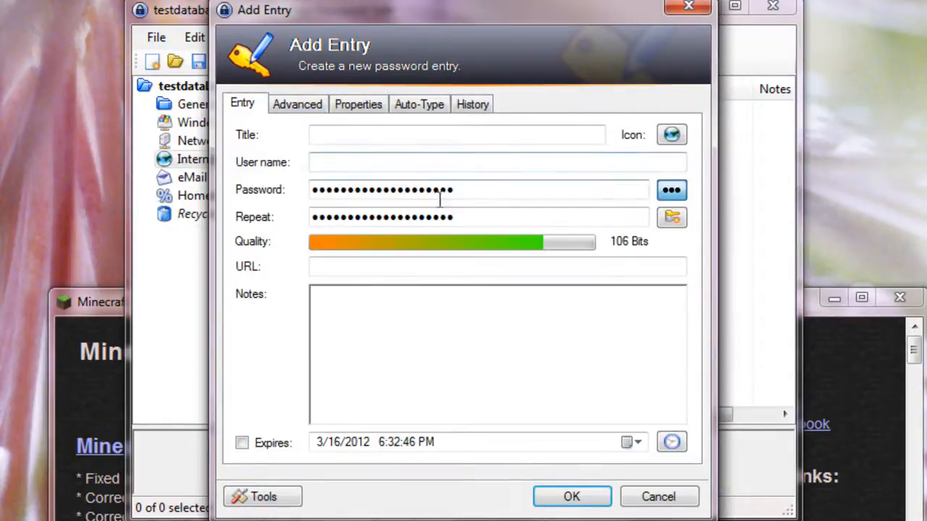
pyautogui.click(384, 140)
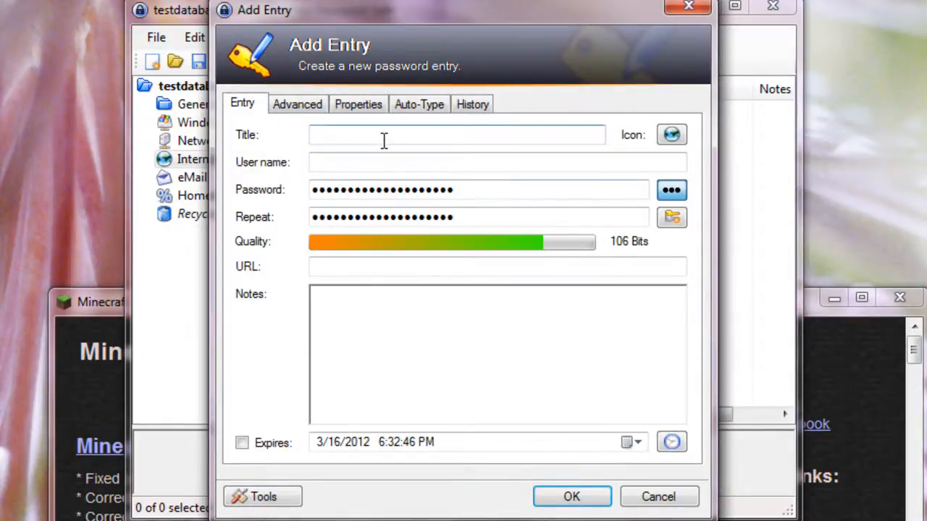
pyautogui.write('Minecraft')
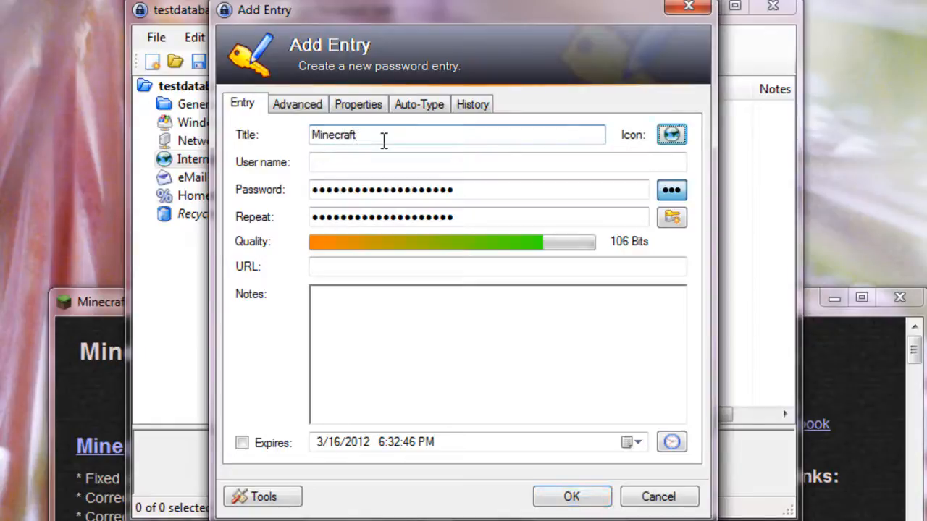
pyautogui.press('Tab')
pyautogui.write('Derragon')
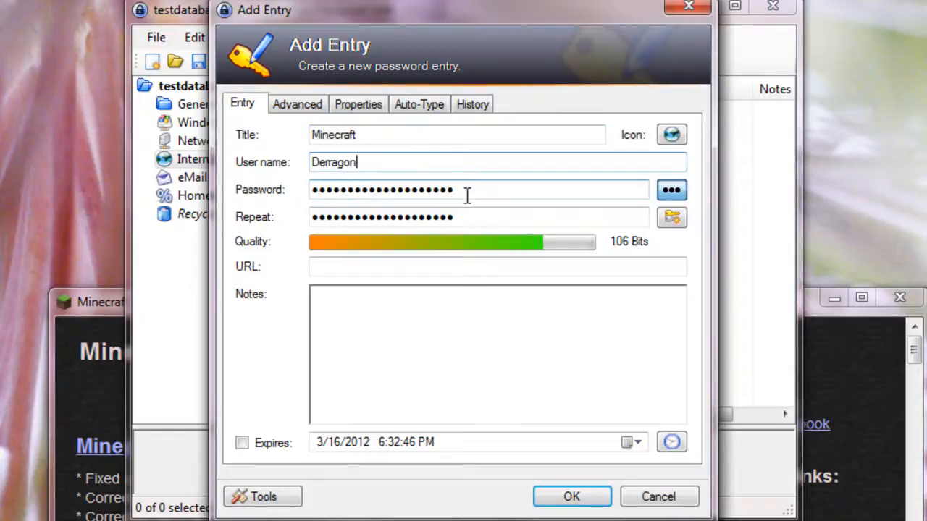
# Step: Generate a 16-character password for the Minecraft entry using upper-case letters, lower-case letters and digits
pyautogui.moveTo(468, 196); pyautogui.dragTo(300, 194)
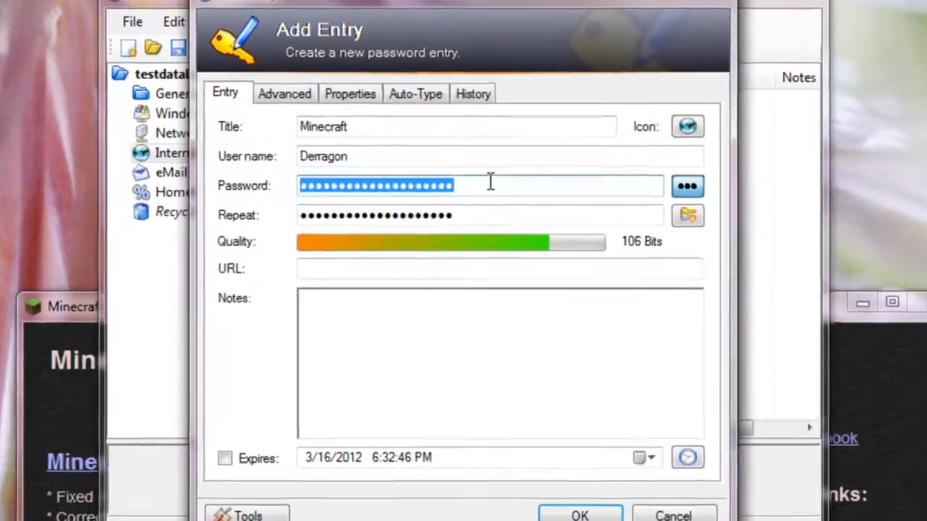
pyautogui.click(491, 182)
pyautogui.click(475, 211)
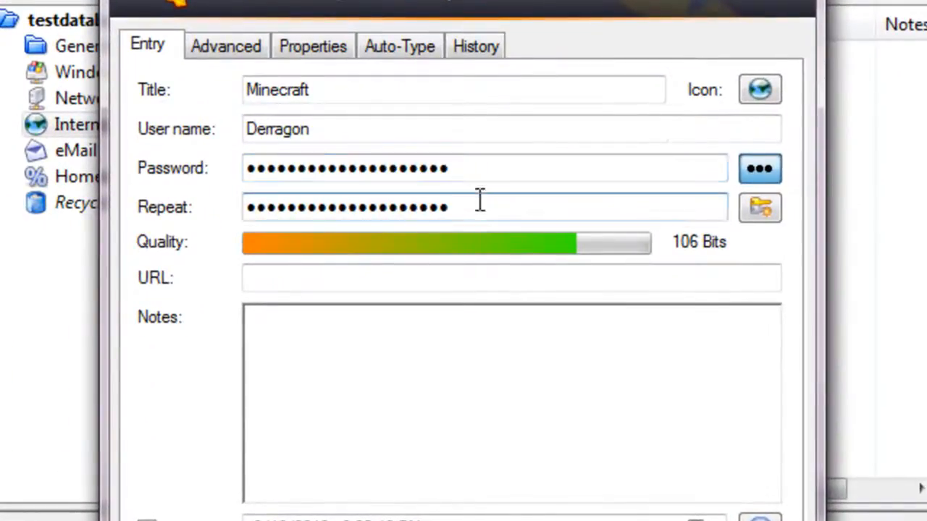
pyautogui.click(761, 206)
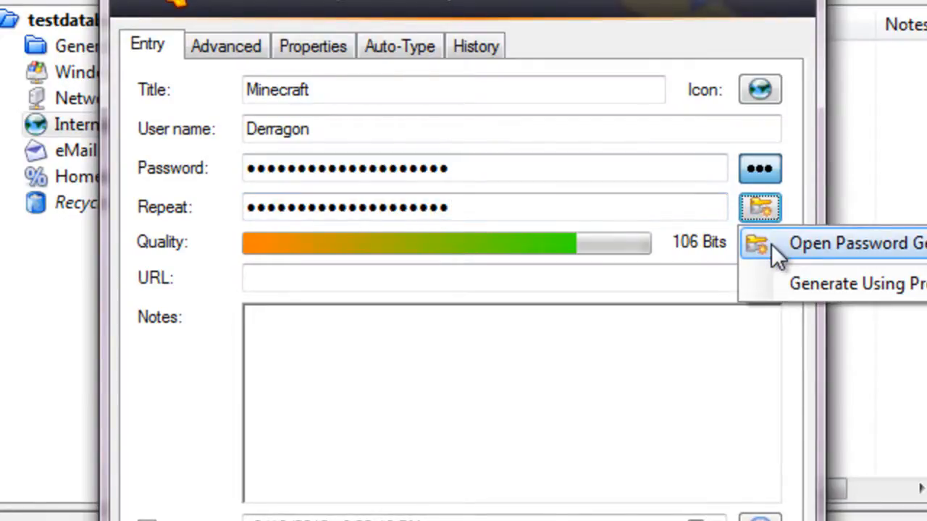
pyautogui.click(832, 244)
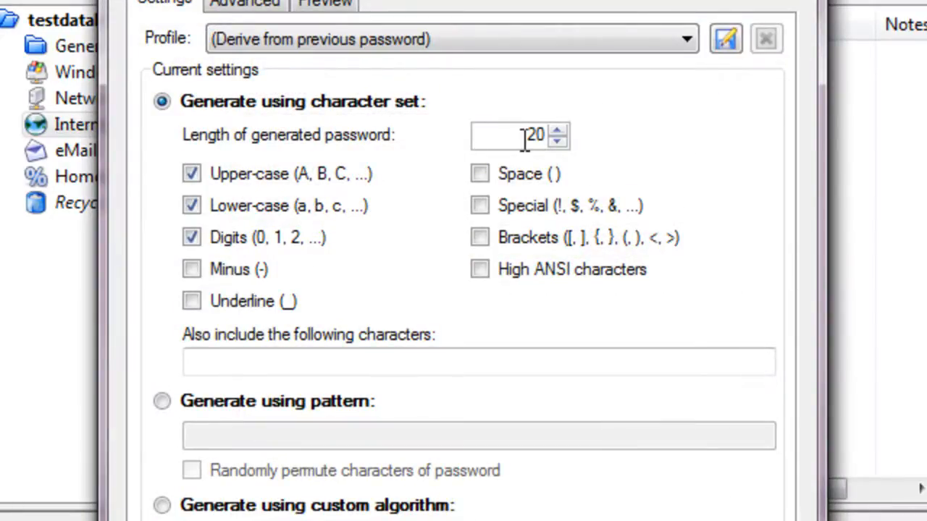
pyautogui.moveTo(524, 139); pyautogui.dragTo(544, 143)
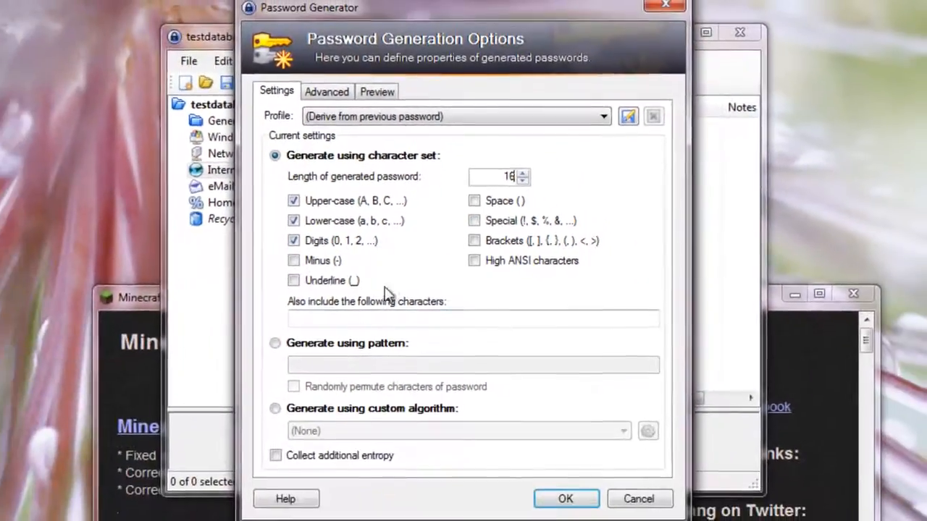
pyautogui.click(585, 500)
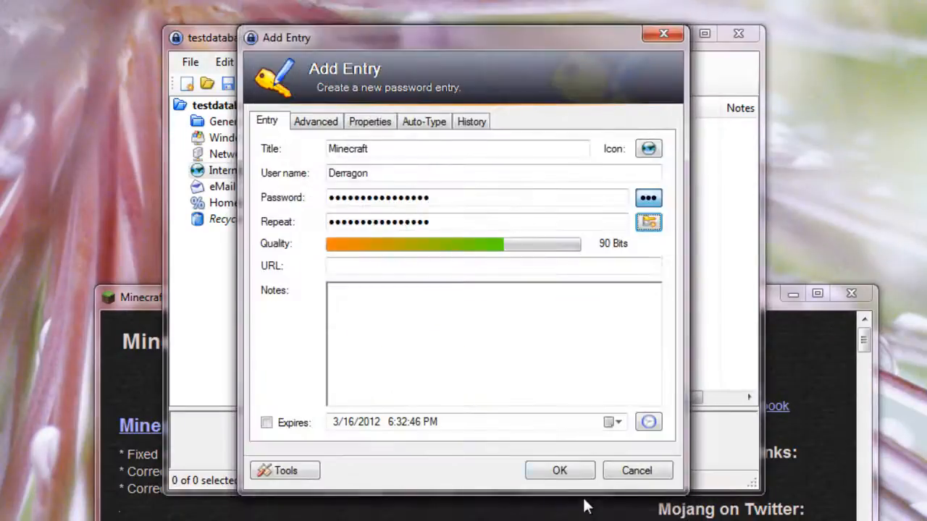
# Step: Reveal the generated password to check it, hide it again, and add the Minecraft entry to the database
pyautogui.click(648, 198)
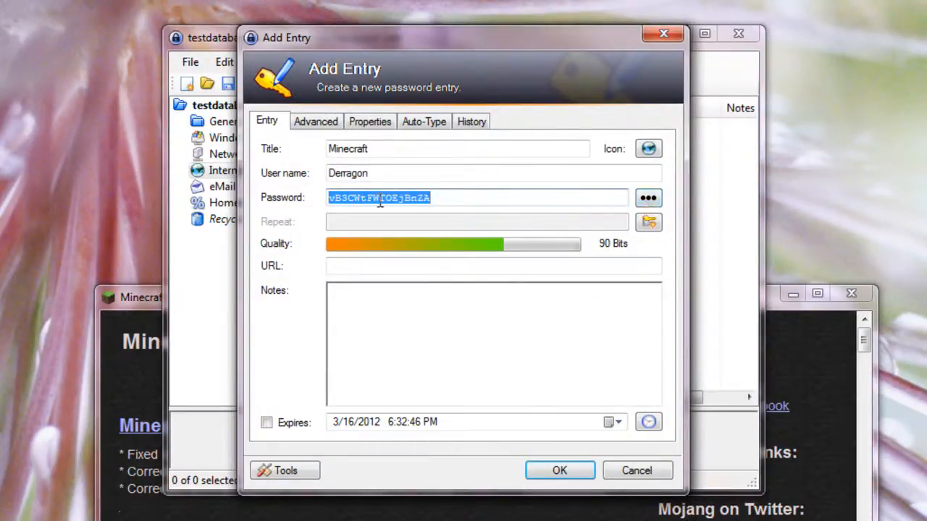
pyautogui.click(441, 201)
pyautogui.doubleClick(435, 201)
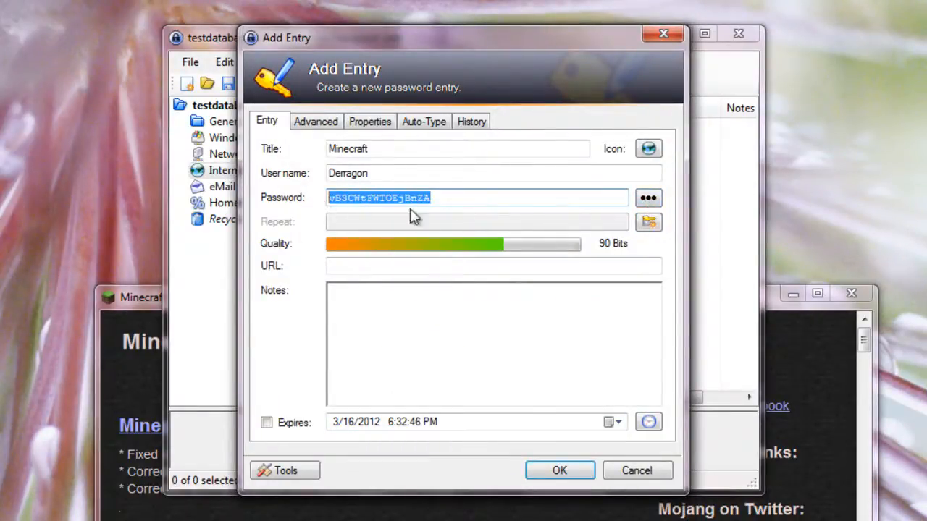
pyautogui.click(647, 197)
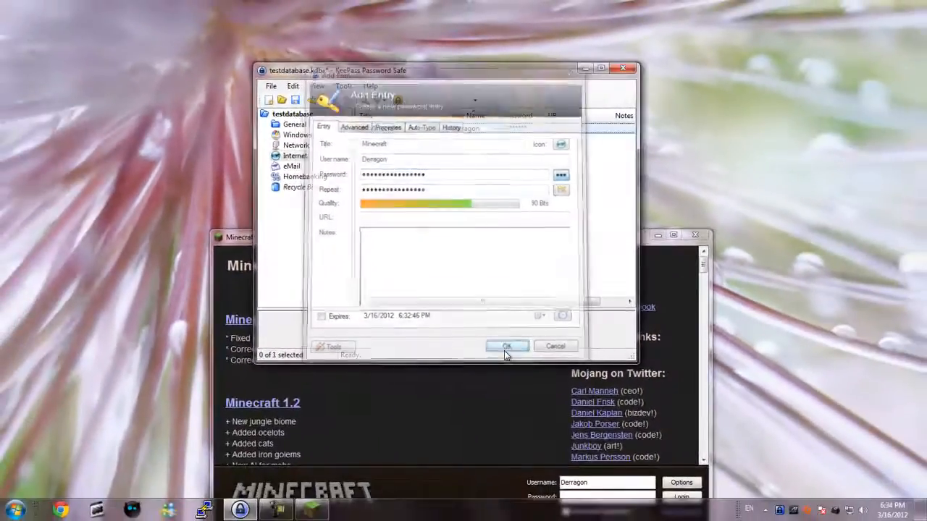
pyautogui.click(514, 367)
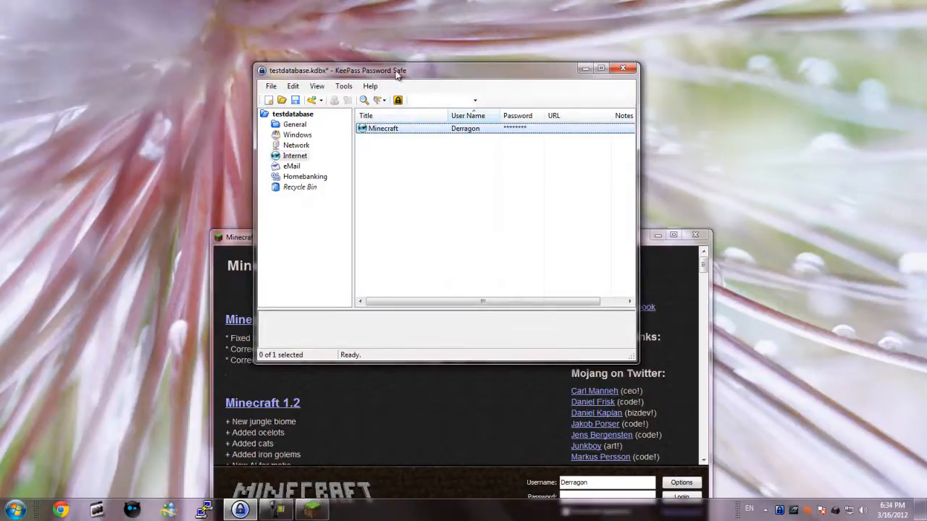
# Step: Bring the Minecraft Launcher into view beside KeePass, clear its Username field, and auto-type the stored user name and password to log in
pyautogui.moveTo(400, 71); pyautogui.dragTo(155, 24)
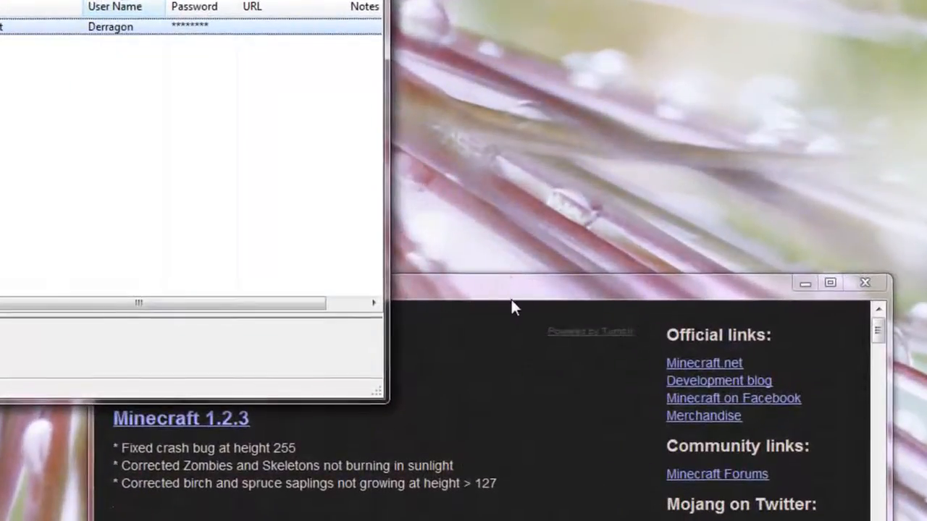
pyautogui.moveTo(476, 241); pyautogui.dragTo(459, 99)
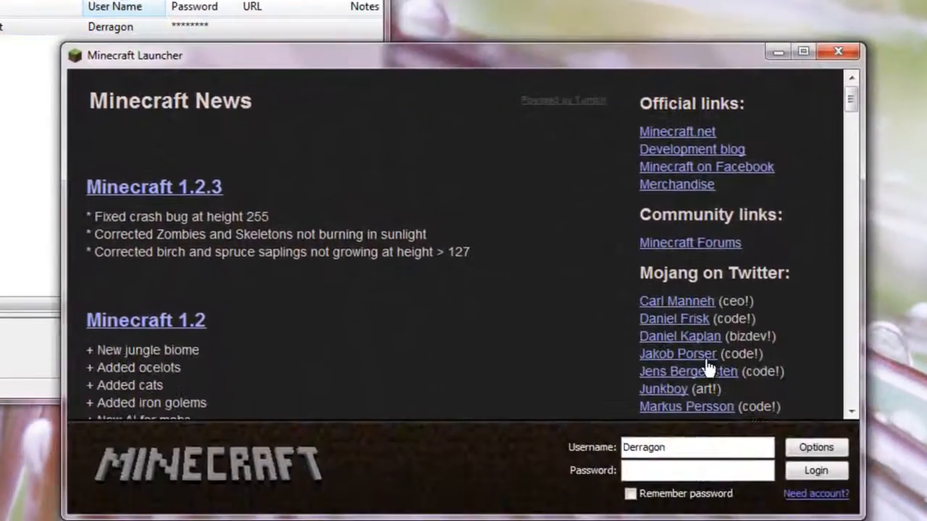
pyautogui.doubleClick(706, 447)
pyautogui.press('BackSpace')
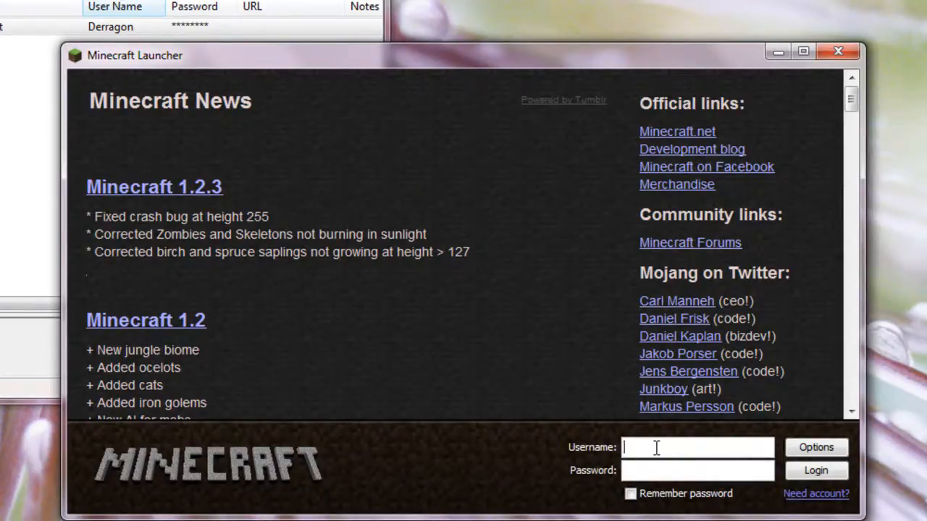
pyautogui.hotkey('ctrl', 'alt', 'a')
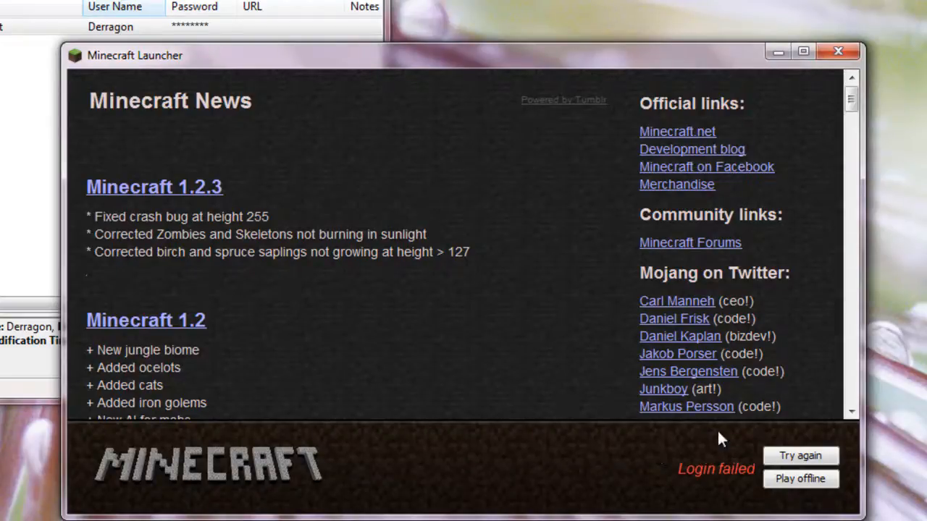
# Step: Close the Minecraft Launcher and save the changes to the testdatabase.kdbx database
pyautogui.click(833, 55)
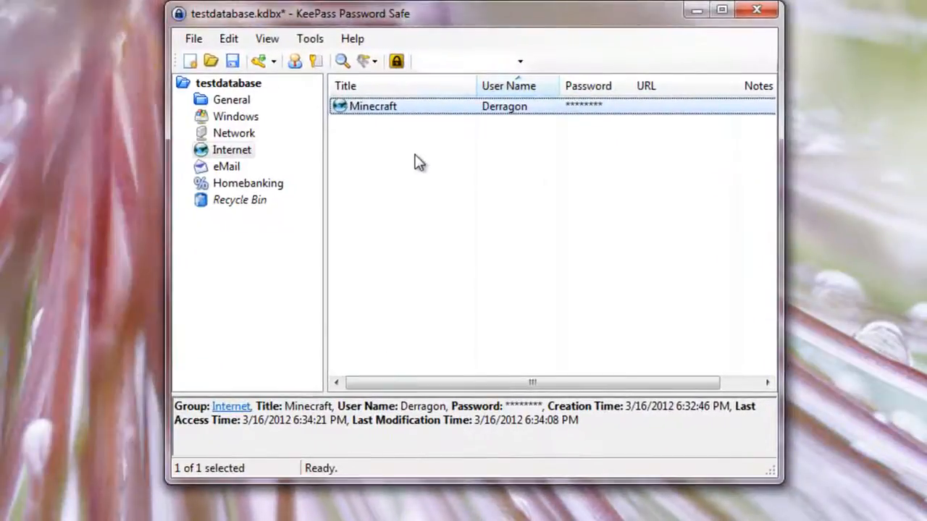
pyautogui.click(414, 162)
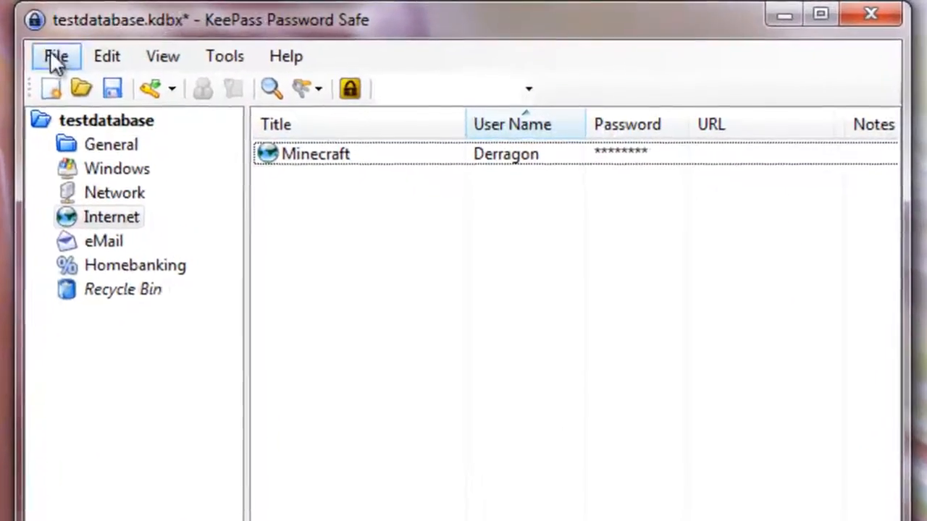
pyautogui.click(194, 38)
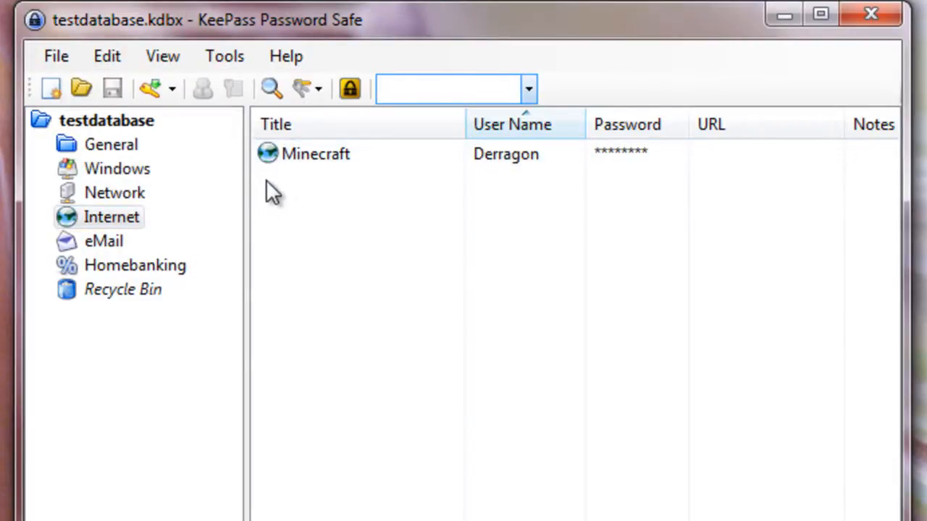
# Step: Start saving a copy of the database to a server, with the URL ftp://localhost/testdatabase.kdbx
pyautogui.click(72, 58)
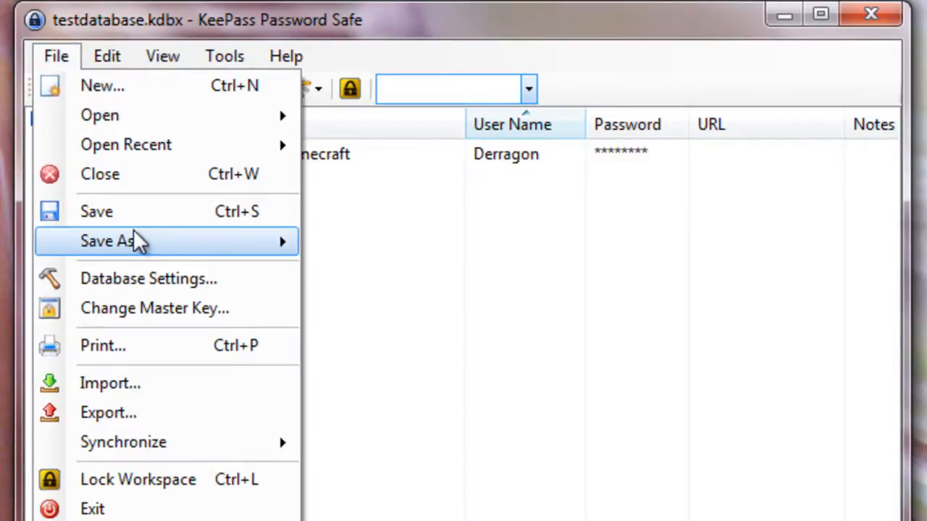
pyautogui.moveTo(174, 244)
pyautogui.click(372, 271)
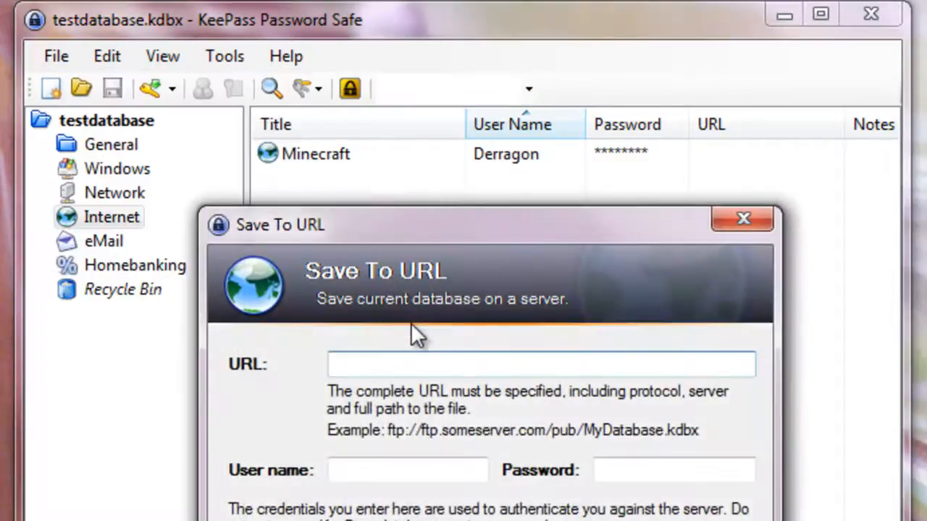
pyautogui.write('ftp://')
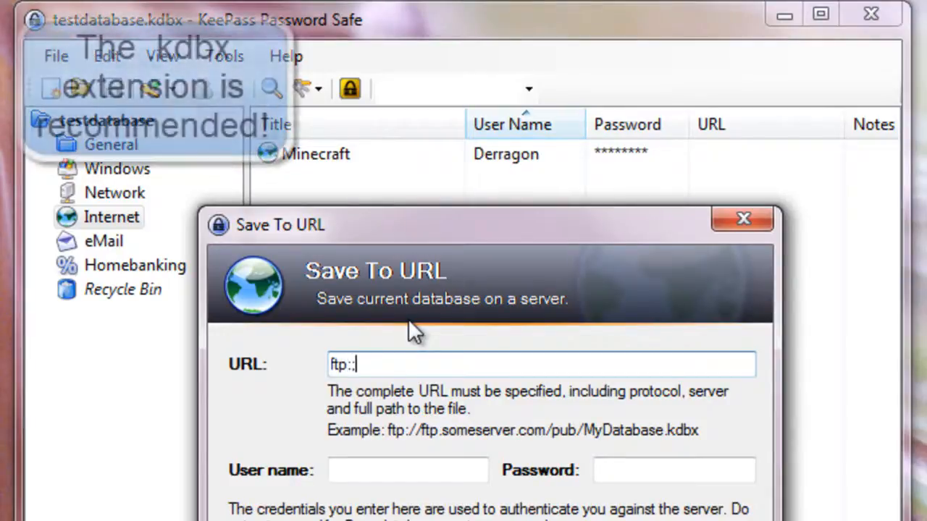
pyautogui.write('local')
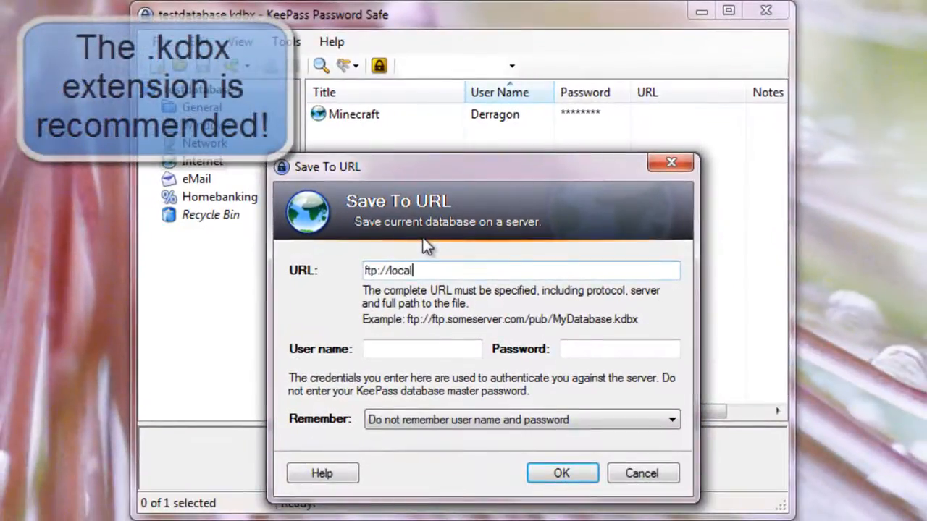
pyautogui.write('host/testdatabase.kdbx')
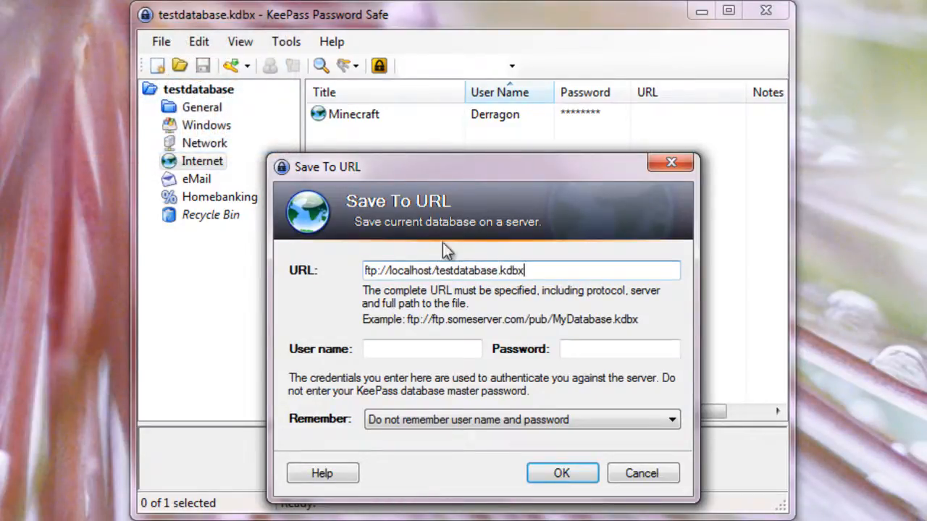
# Step: Enter the server user name and password, keep them set to not be remembered, and save the database to the URL
pyautogui.click(387, 349)
pyautogui.write('scott')
pyautogui.press('Tab')
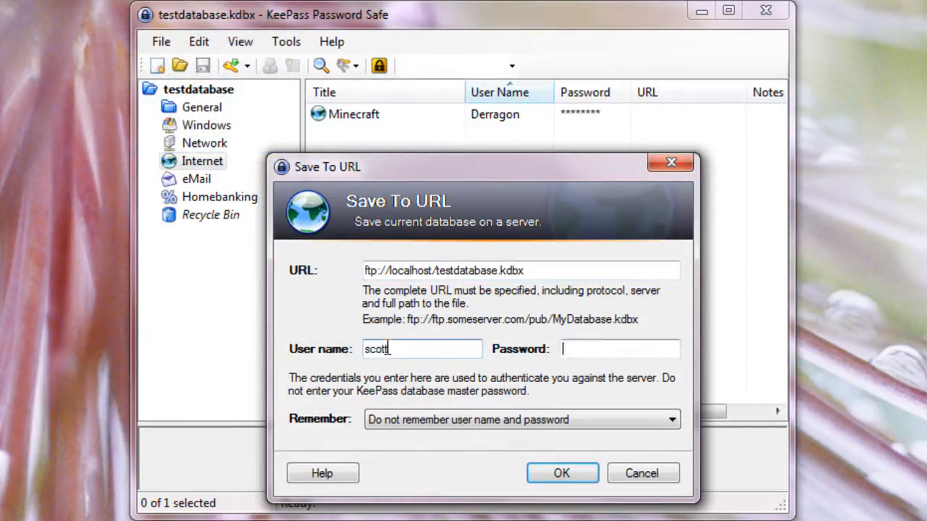
pyautogui.write('••••••••••••••••')
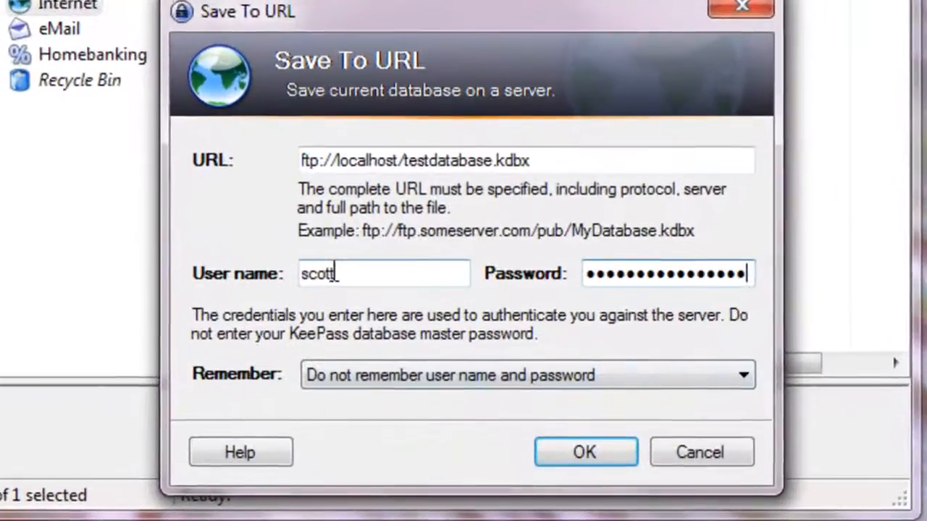
pyautogui.click(459, 380)
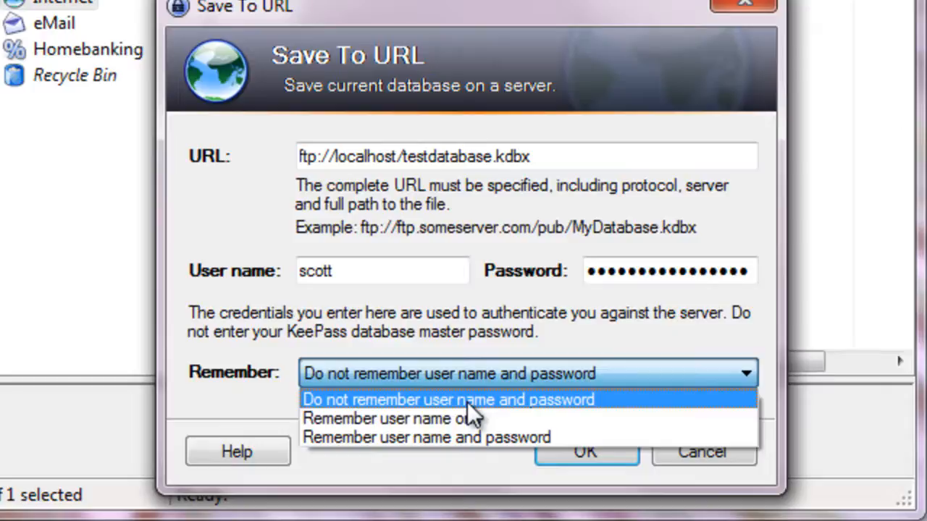
pyautogui.click(467, 400)
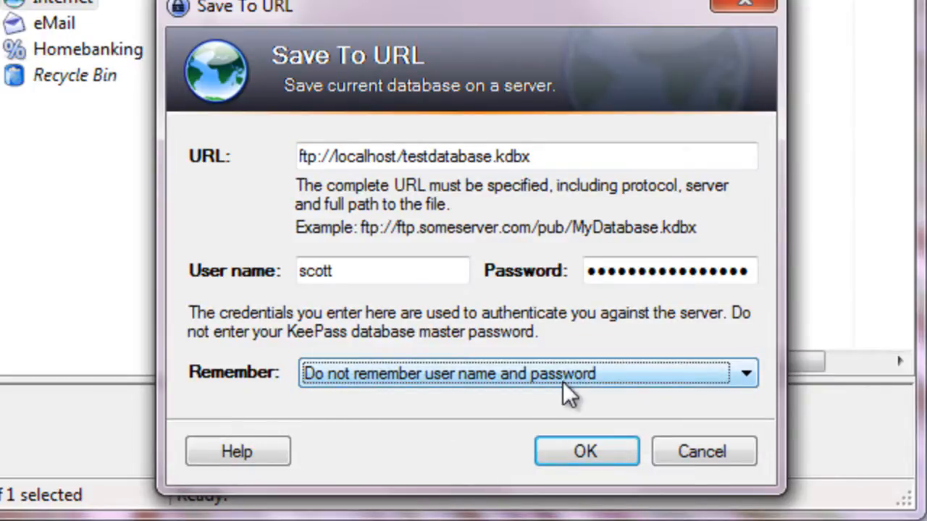
pyautogui.click(589, 457)
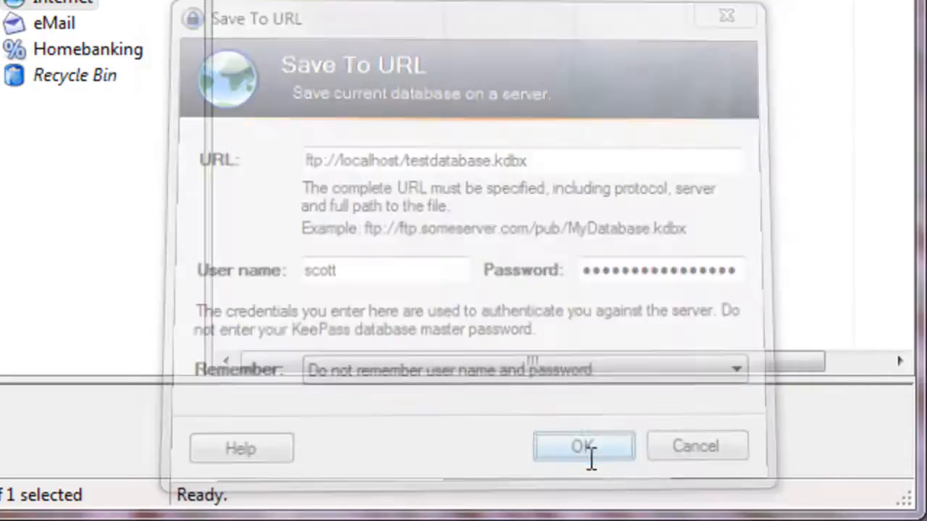